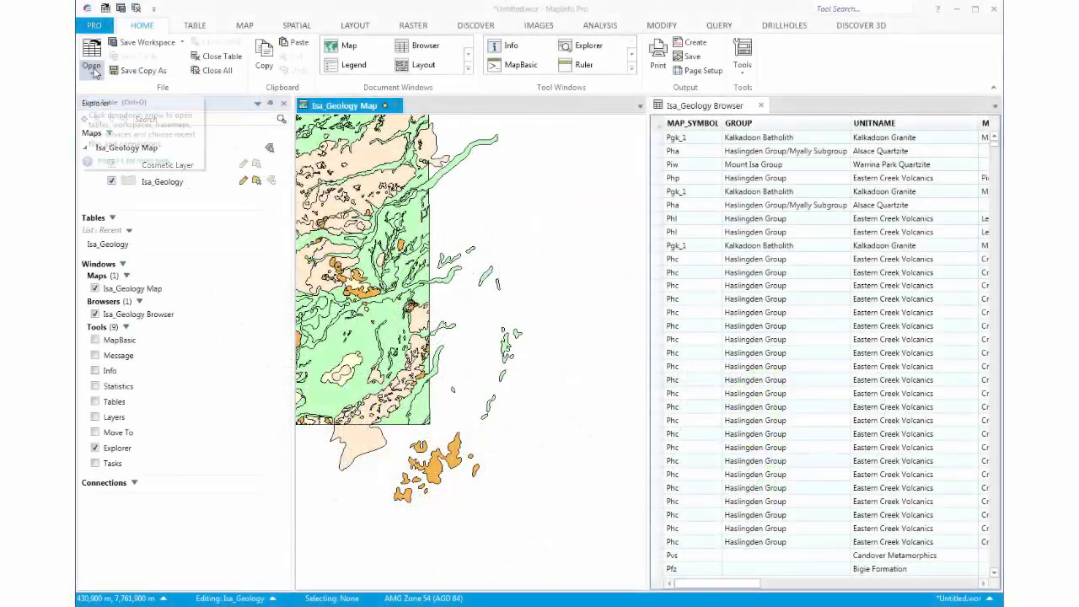
Show the HOME tab's Open menu with its list of items and recent tables.
{"action": "left_click", "coordinate": [93, 68]}
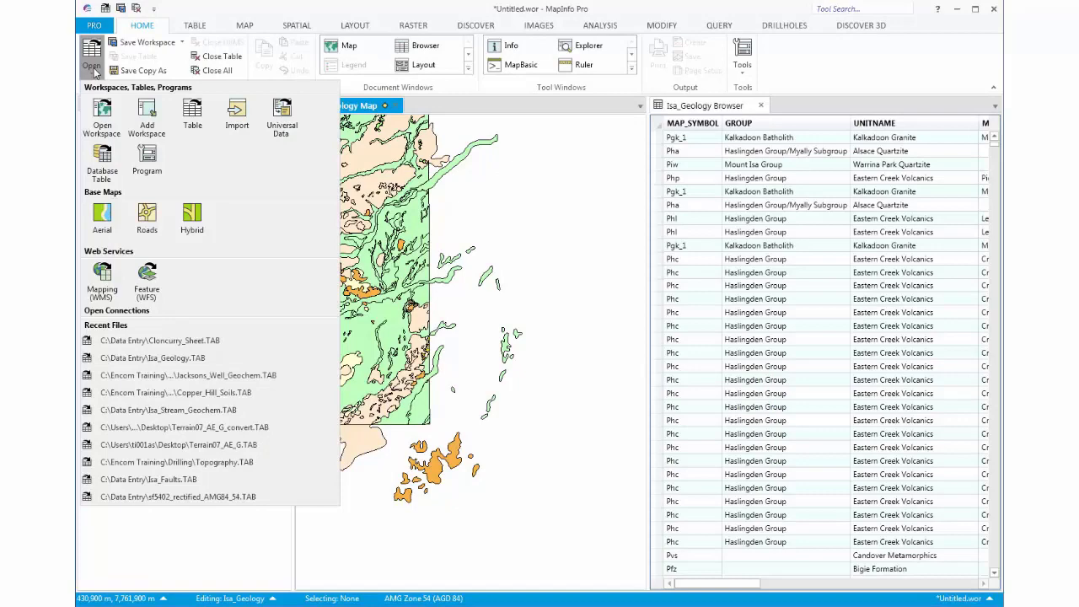
Open the Cloncurry_Sheet raster under Isa_Geology, close the browser, and shift the view south.
{"action": "left_click", "coordinate": [192, 111]}
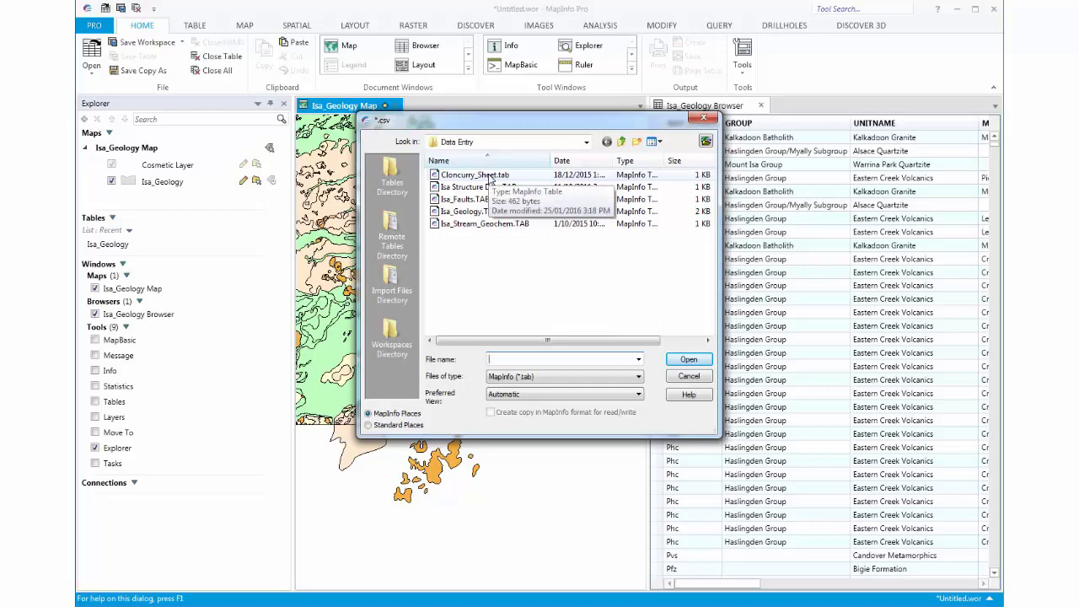
{"action": "double_click", "coordinate": [490, 176]}
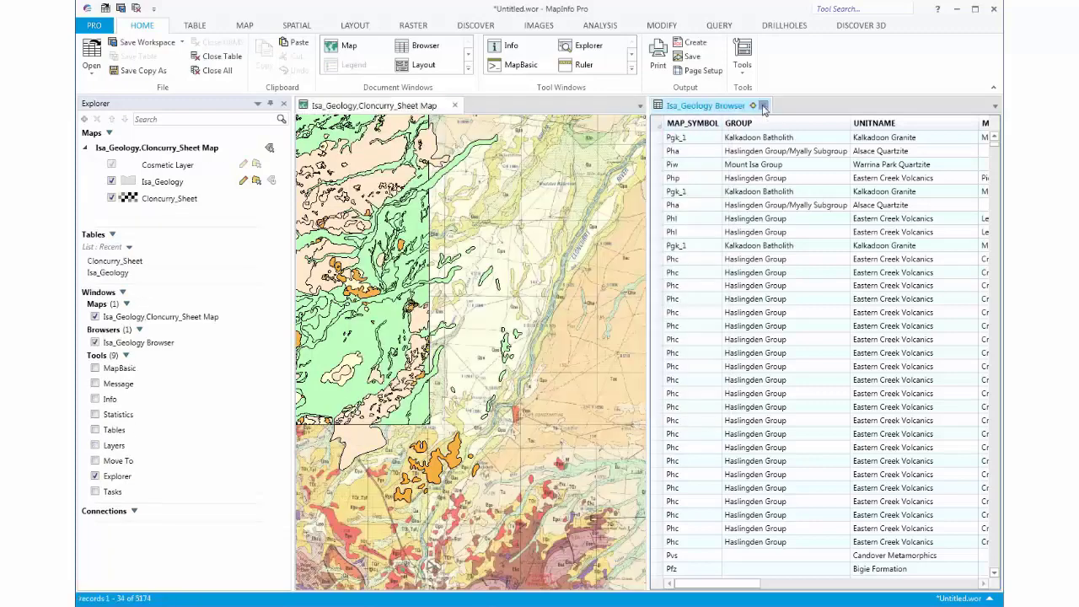
{"action": "left_click", "coordinate": [761, 105]}
{"action": "right_click", "coordinate": [596, 395]}
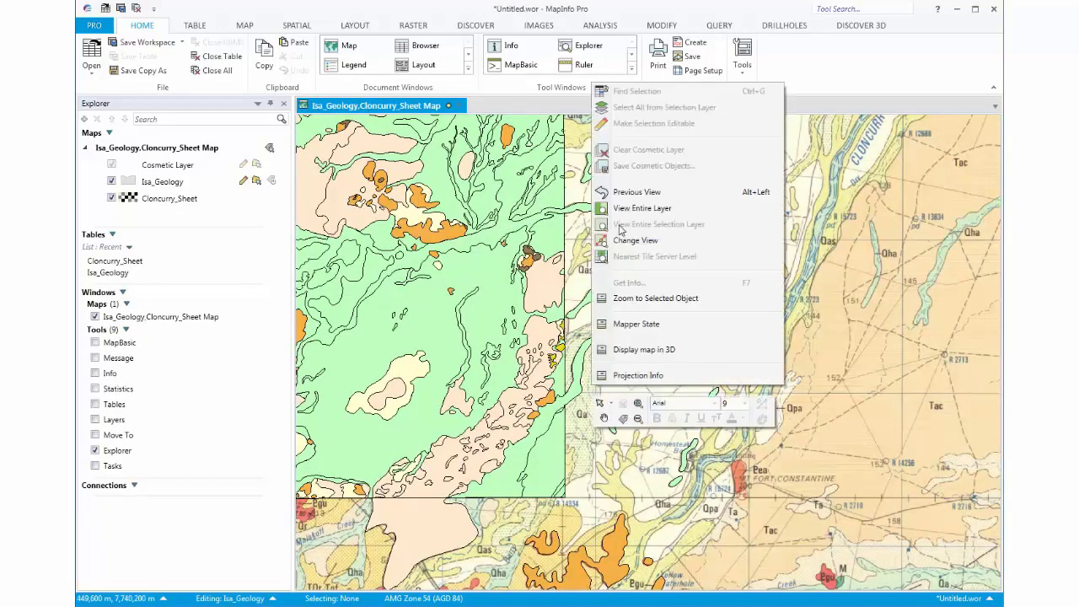
{"action": "left_click", "coordinate": [604, 421]}
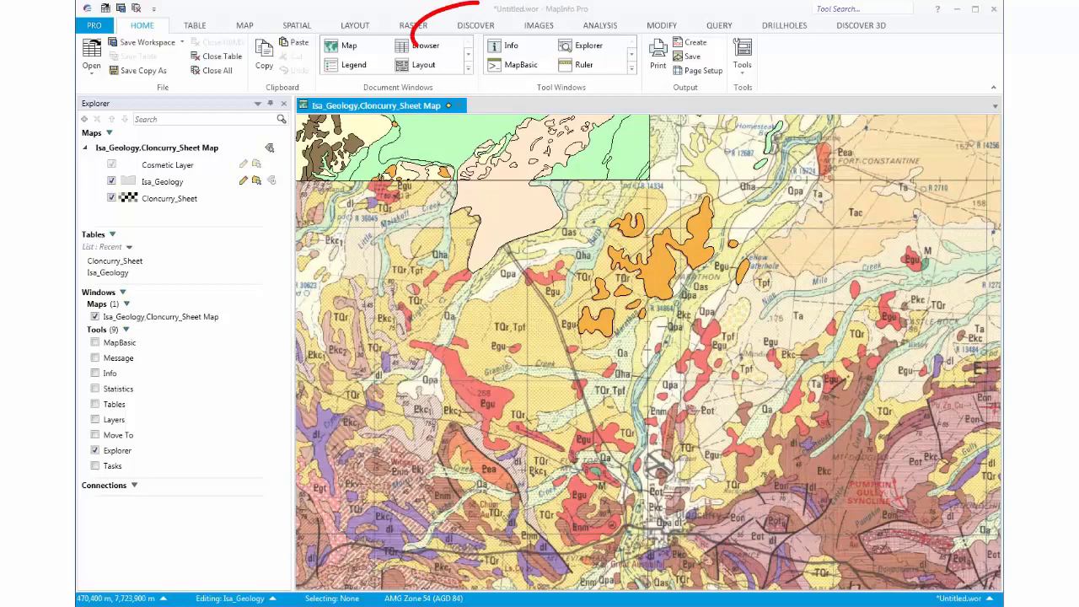
Open Discover's Apply Style window from the Data Entry group's Apply dropdown.
{"action": "left_click", "coordinate": [476, 26]}
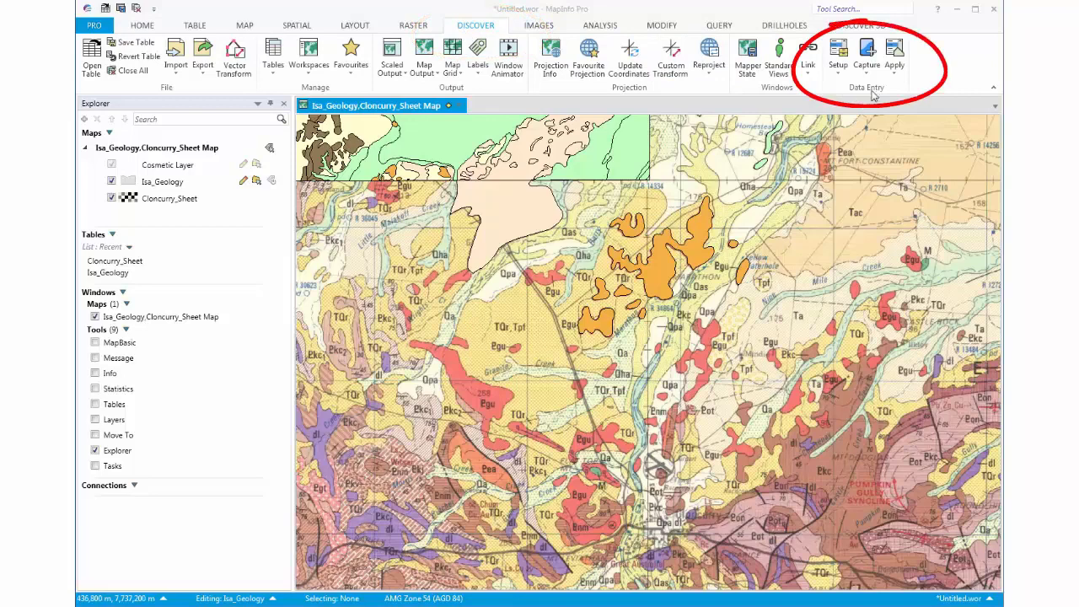
{"action": "left_click", "coordinate": [894, 74]}
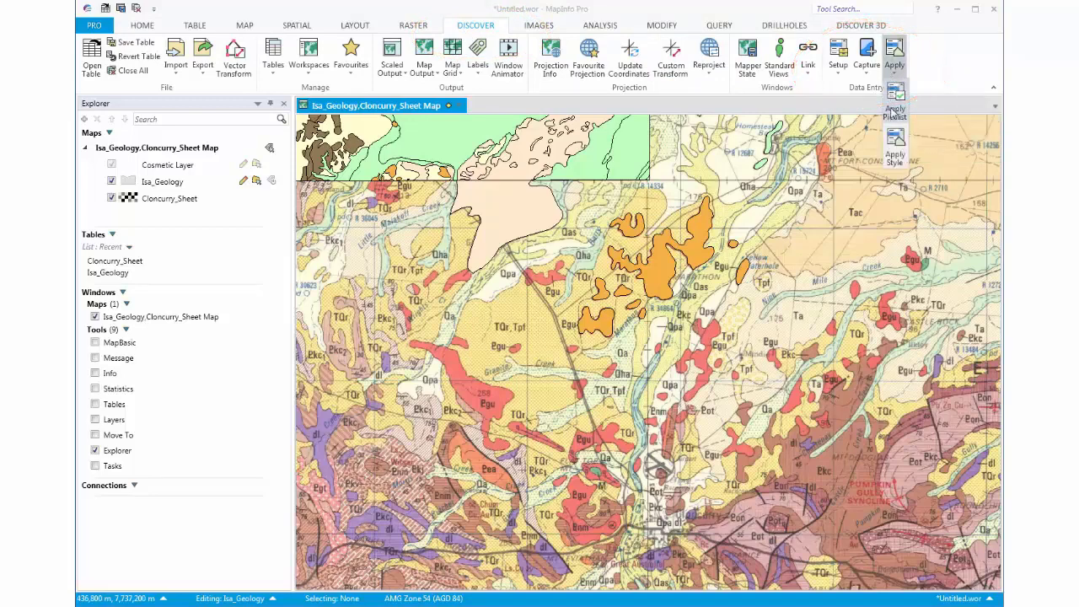
{"action": "left_click", "coordinate": [896, 150]}
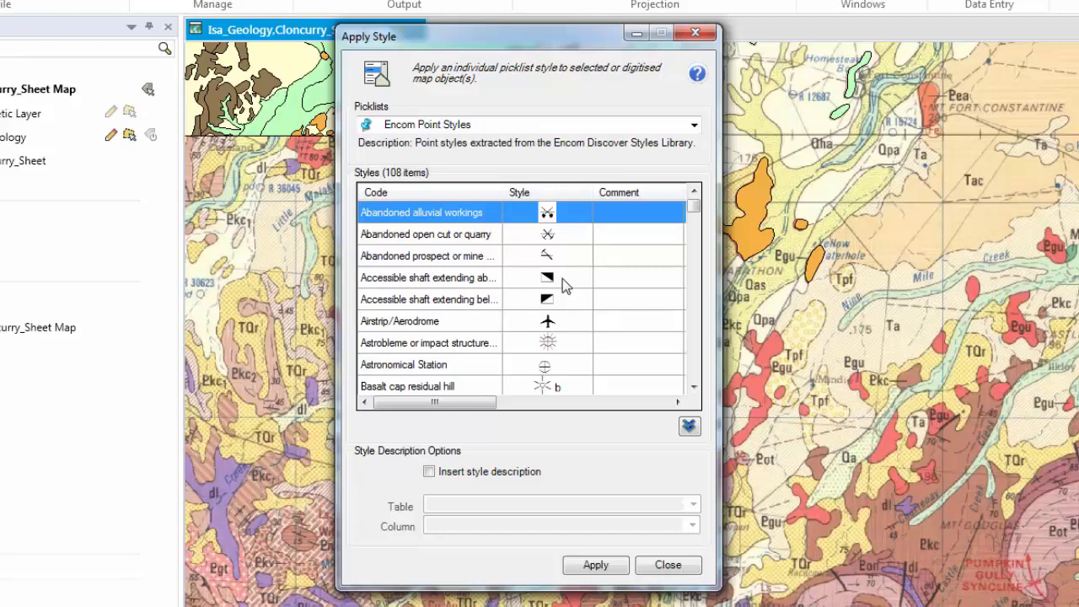
Load the ISA GEOLOGY picklist and select its Naraku Granite style.
{"action": "left_click", "coordinate": [547, 127]}
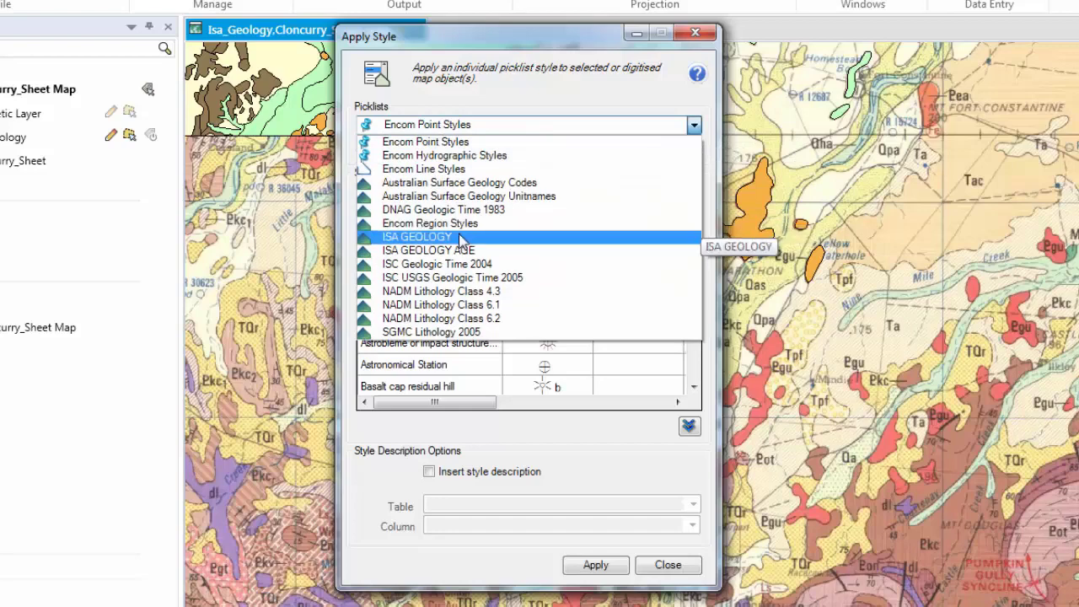
{"action": "left_click", "coordinate": [462, 241]}
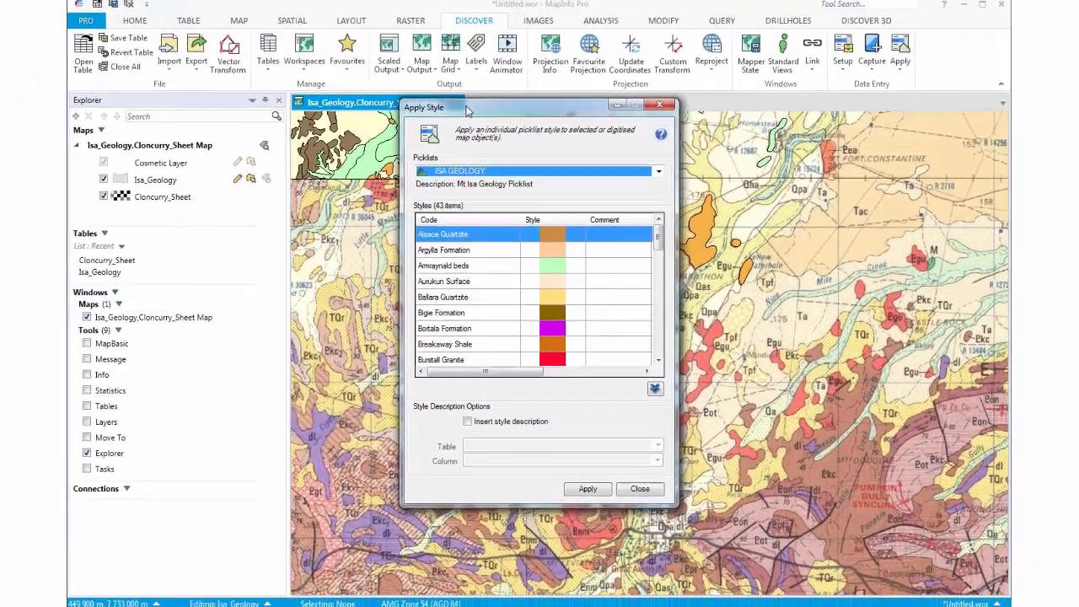
{"action": "left_click_drag", "start_coordinate": [468, 110], "coordinate": [150, 118]}
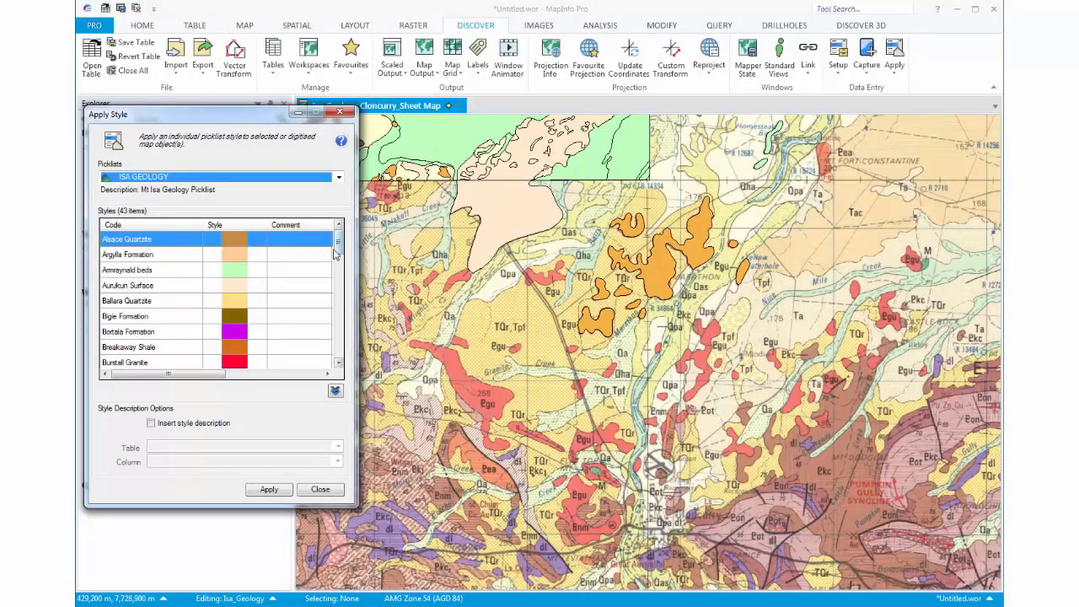
{"action": "left_click_drag", "start_coordinate": [339, 253], "coordinate": [352, 336]}
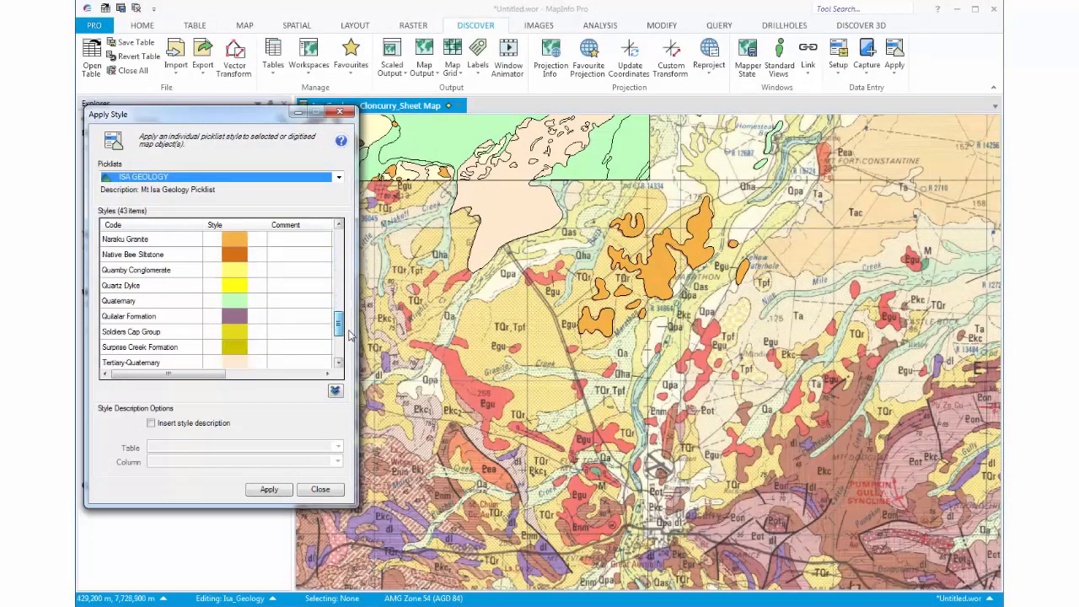
{"action": "left_click", "coordinate": [140, 243]}
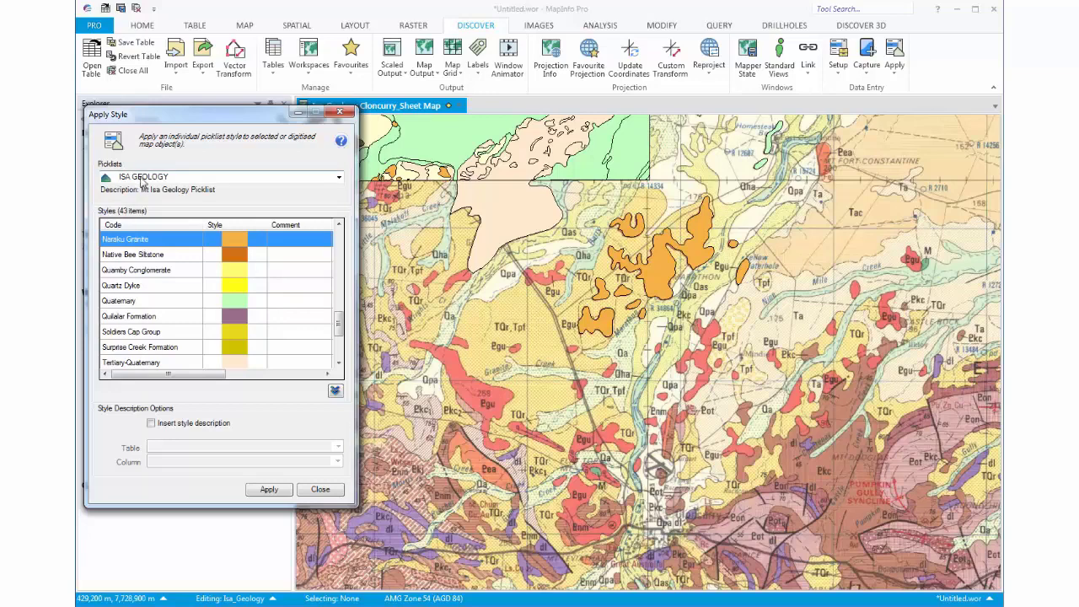
Write style descriptions to Isa_Geology's UNITNAME column and apply the Naraku Granite style.
{"action": "left_click", "coordinate": [123, 242]}
{"action": "left_click_drag", "start_coordinate": [146, 119], "coordinate": [148, 213]}
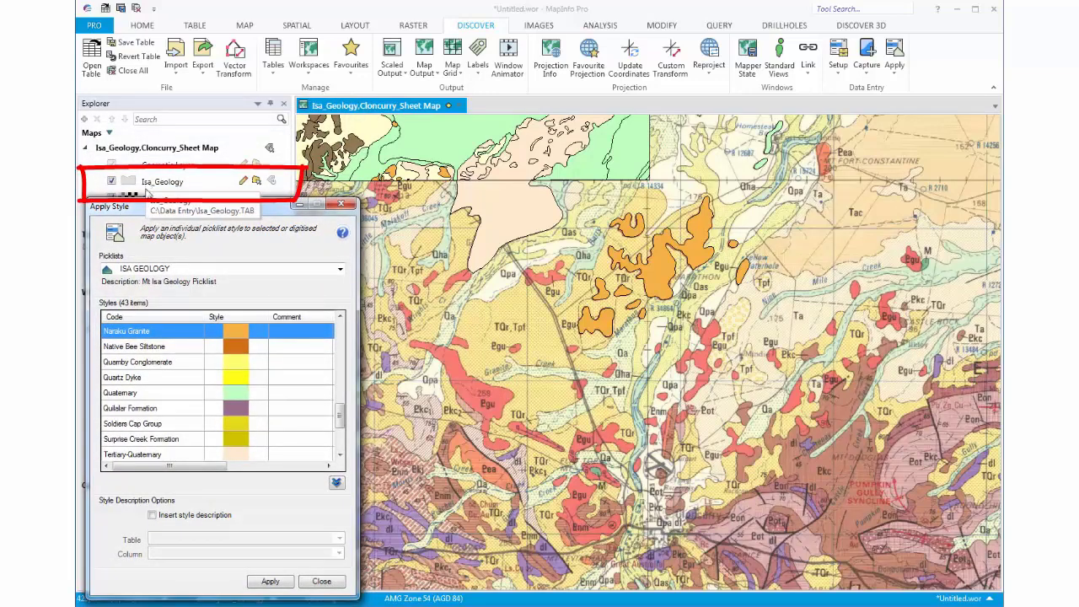
{"action": "left_click", "coordinate": [152, 515]}
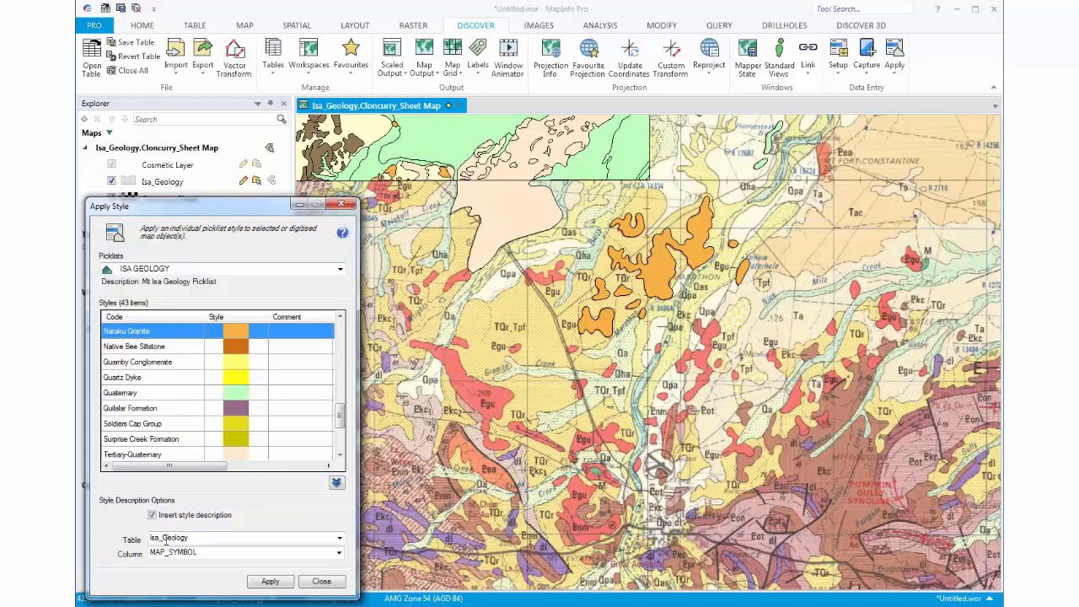
{"action": "left_click", "coordinate": [339, 539]}
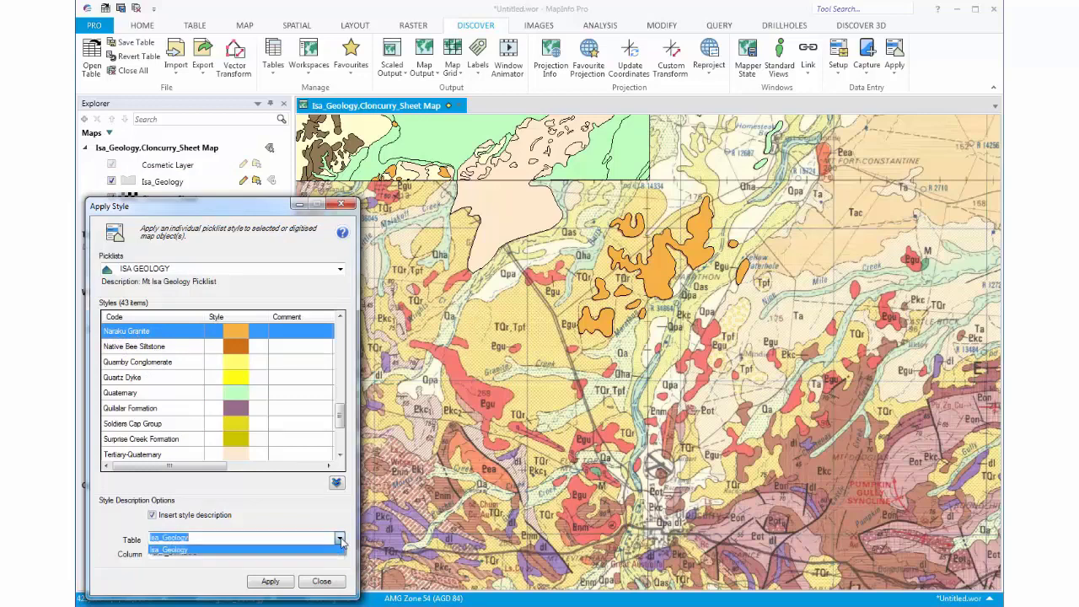
{"action": "left_click", "coordinate": [341, 548]}
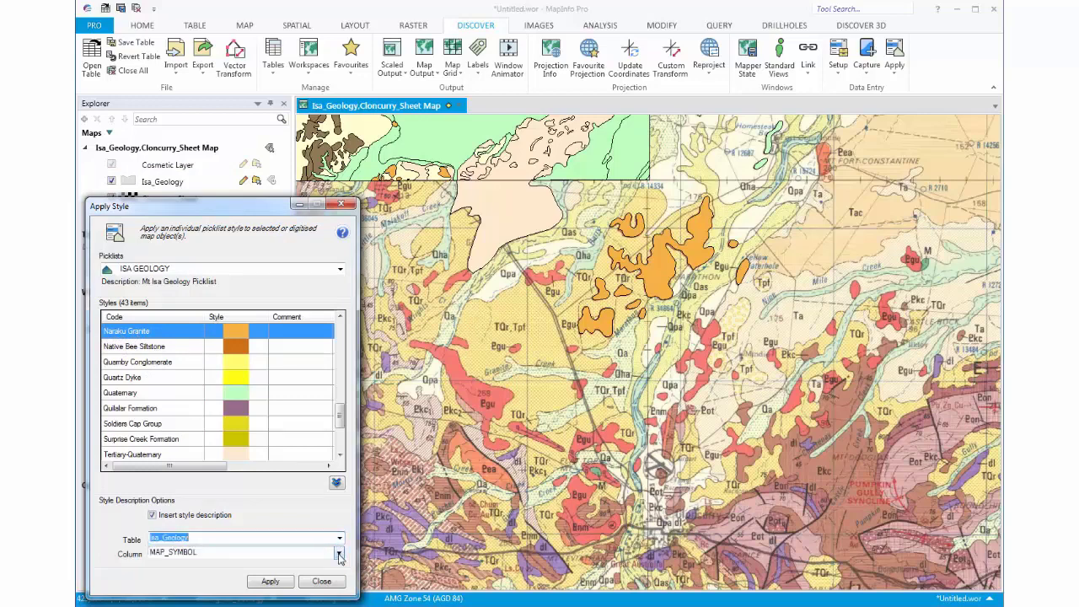
{"action": "left_click", "coordinate": [339, 555]}
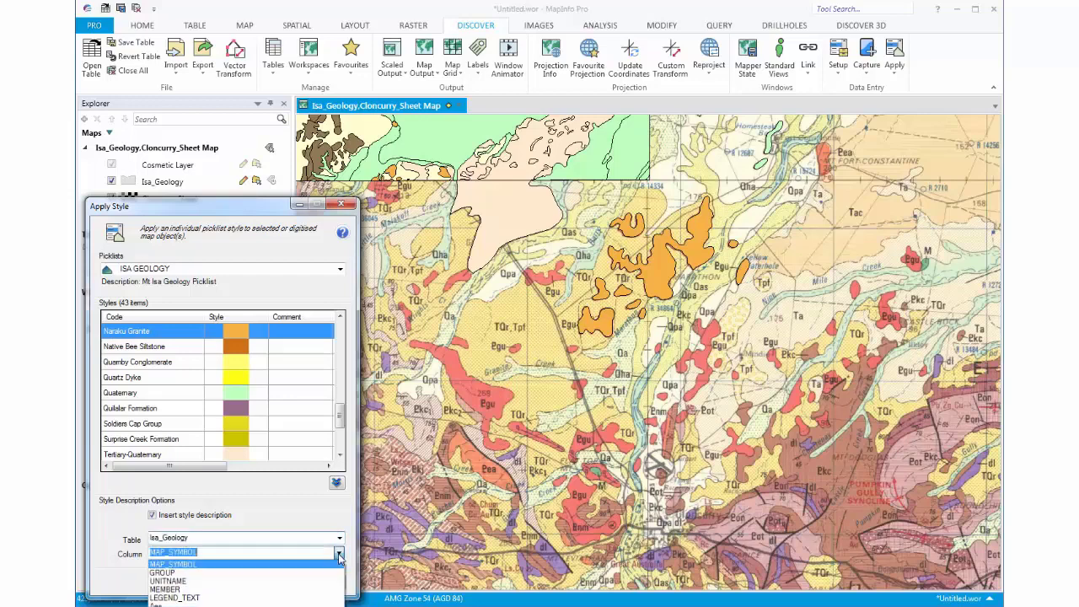
{"action": "left_click", "coordinate": [171, 581]}
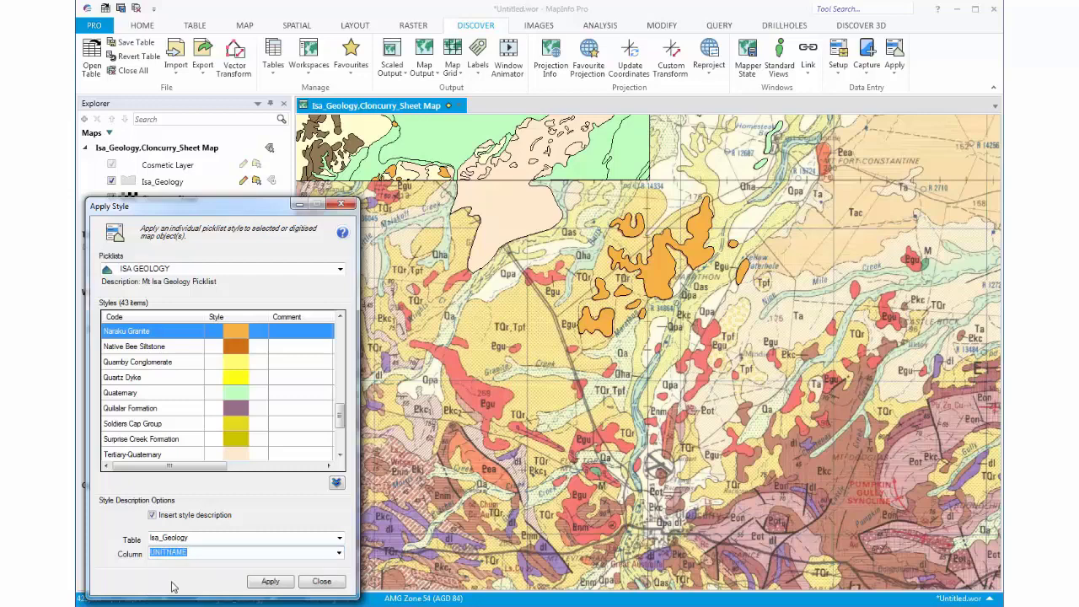
{"action": "left_click", "coordinate": [270, 582]}
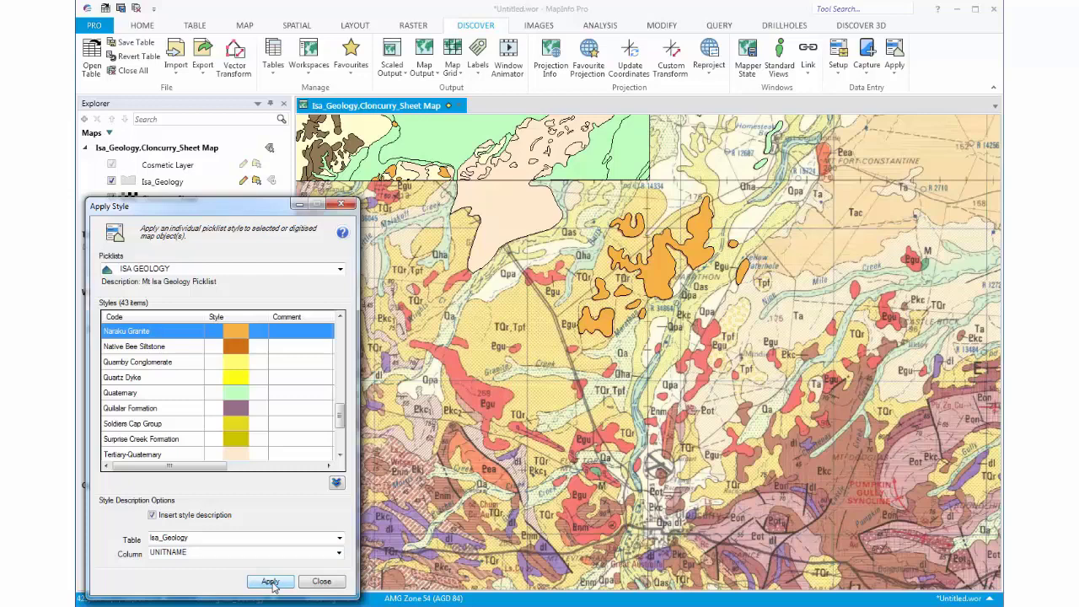
{"action": "left_click", "coordinate": [297, 28]}
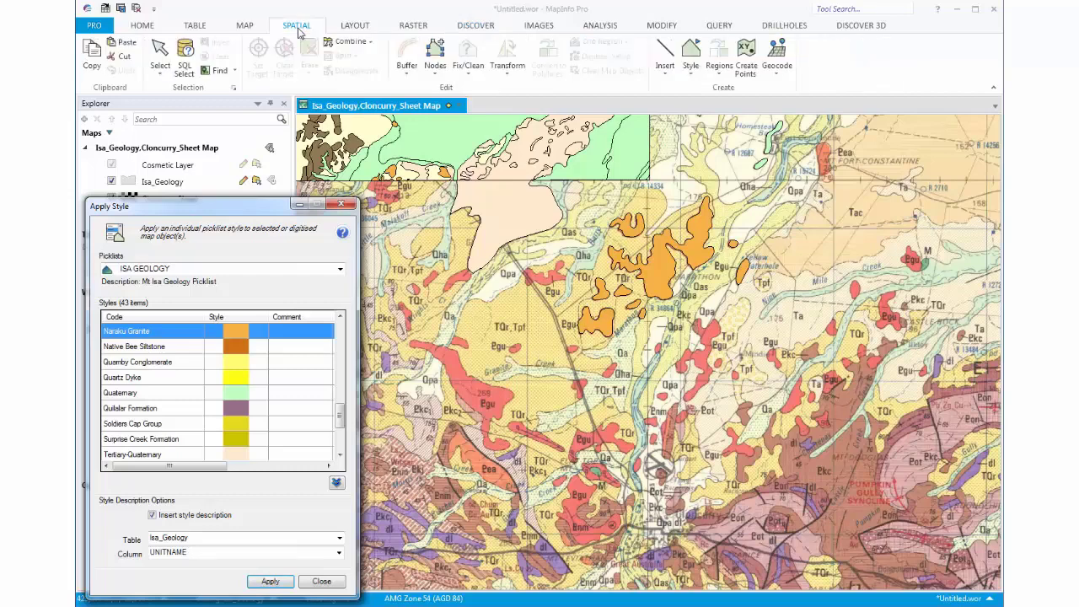
{"action": "left_click", "coordinate": [691, 52]}
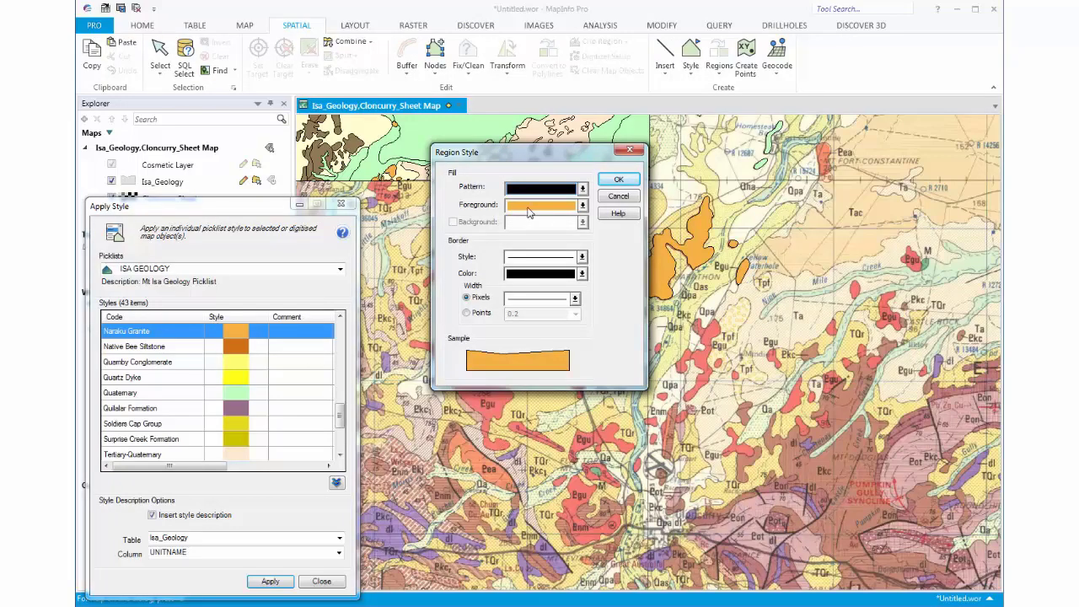
{"action": "left_click", "coordinate": [624, 200]}
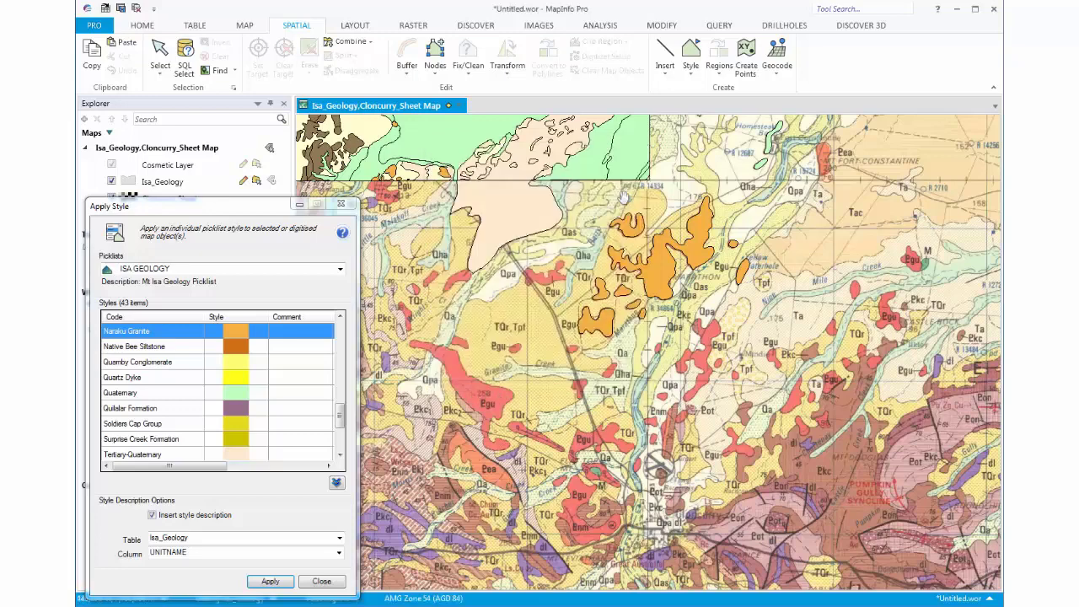
{"action": "left_click", "coordinate": [476, 25]}
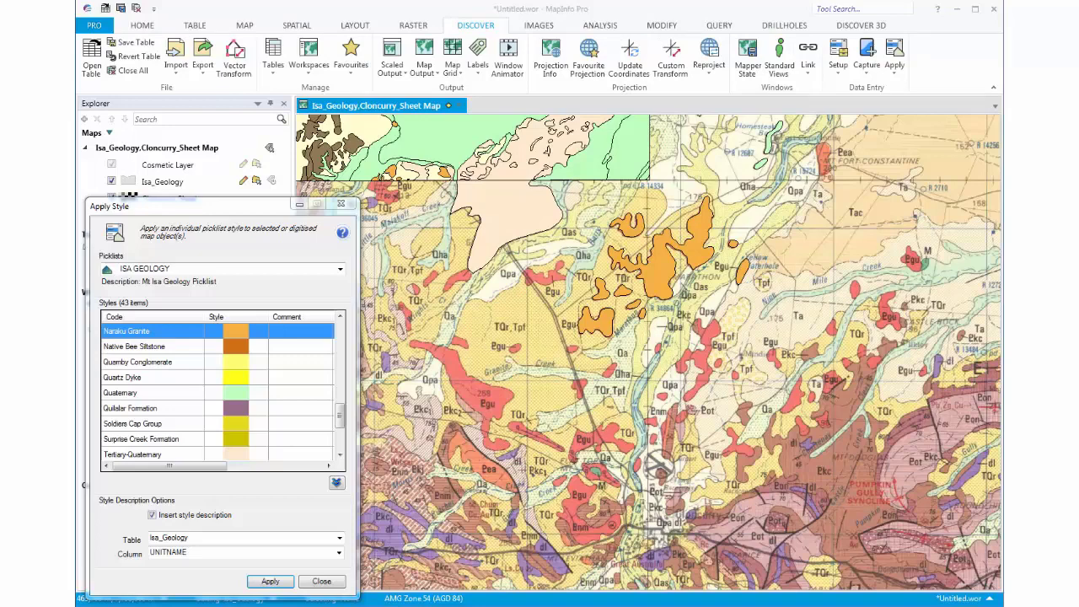
Start drawing polygon regions with the SPATIAL tab's Insert Polygon tool.
{"action": "left_click", "coordinate": [307, 31]}
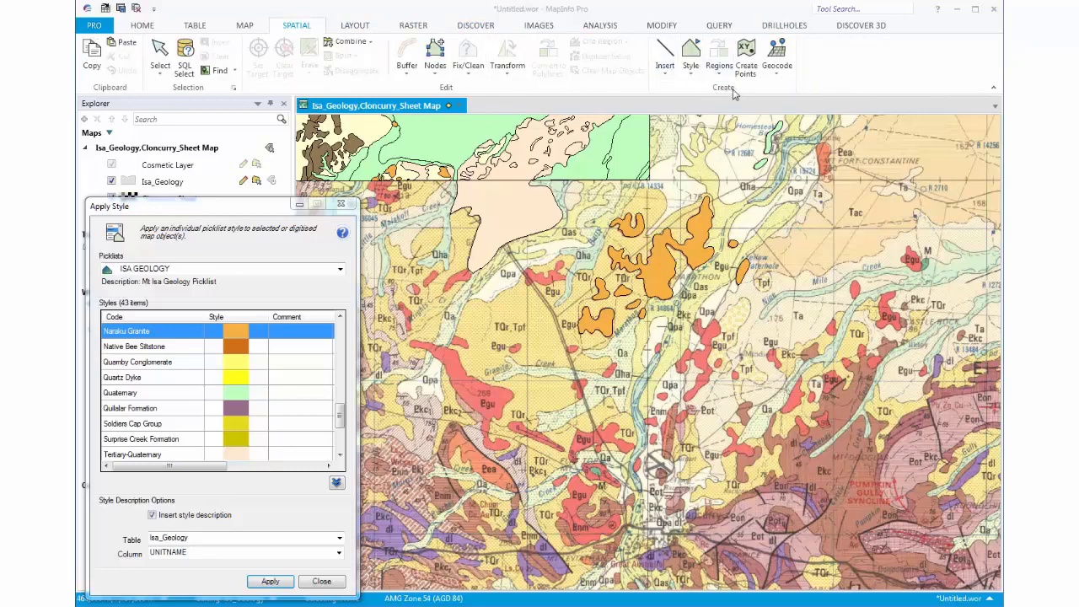
{"action": "left_click", "coordinate": [664, 75]}
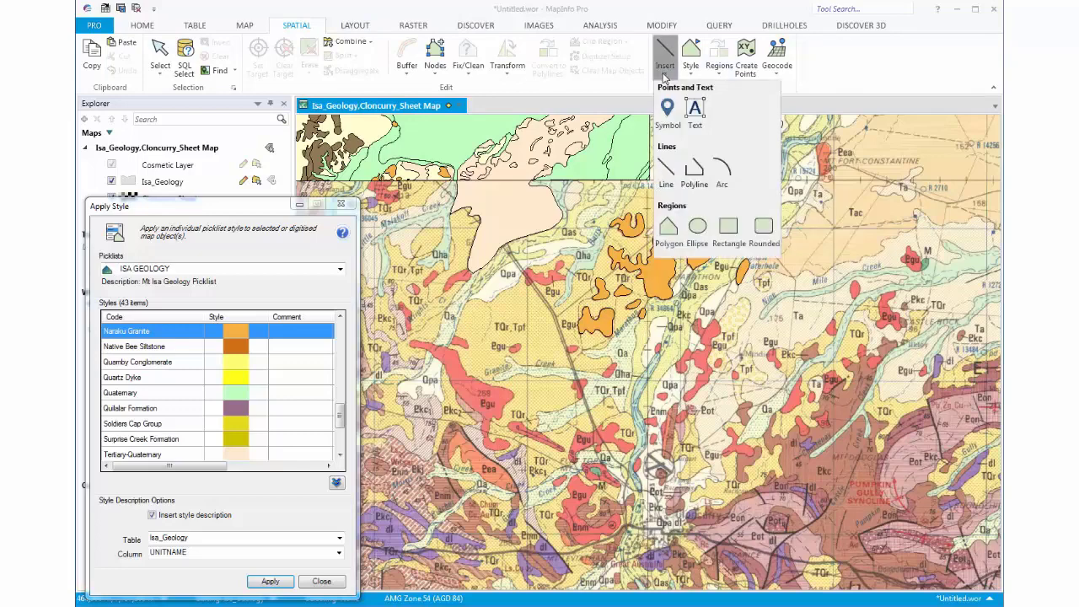
{"action": "left_click", "coordinate": [671, 232]}
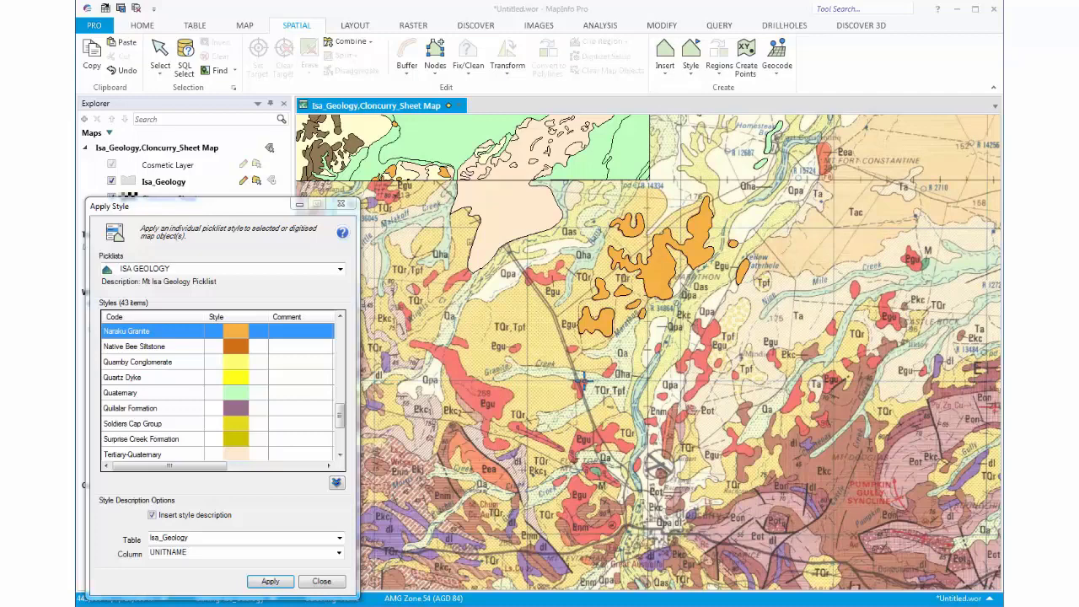
Zoom in around Granite Creek and reactivate the Insert Polygon tool.
{"action": "right_click", "coordinate": [583, 384]}
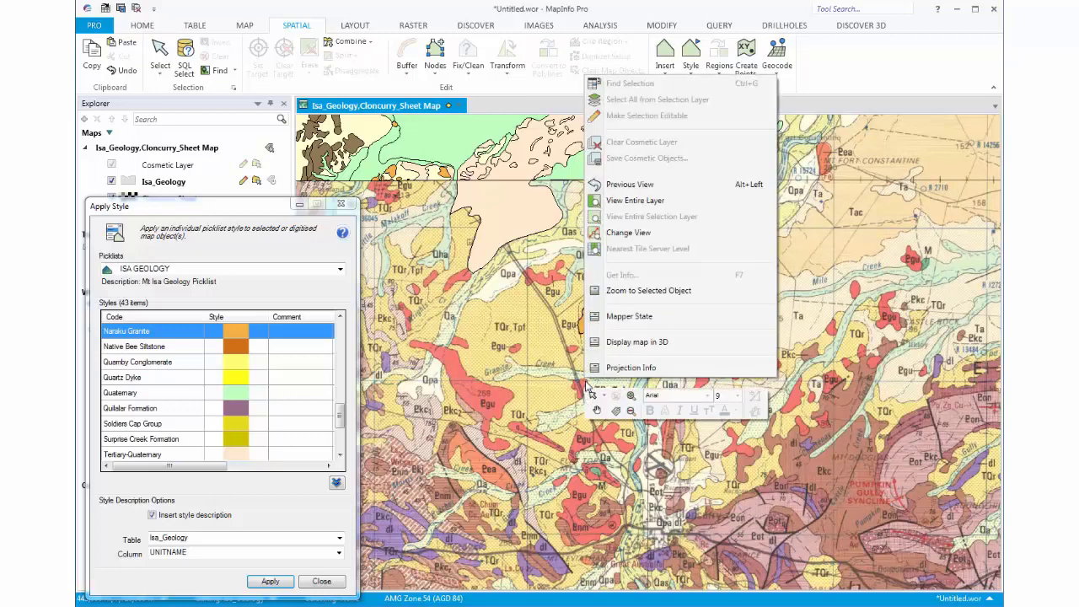
{"action": "left_click", "coordinate": [630, 396]}
{"action": "left_click", "coordinate": [614, 396]}
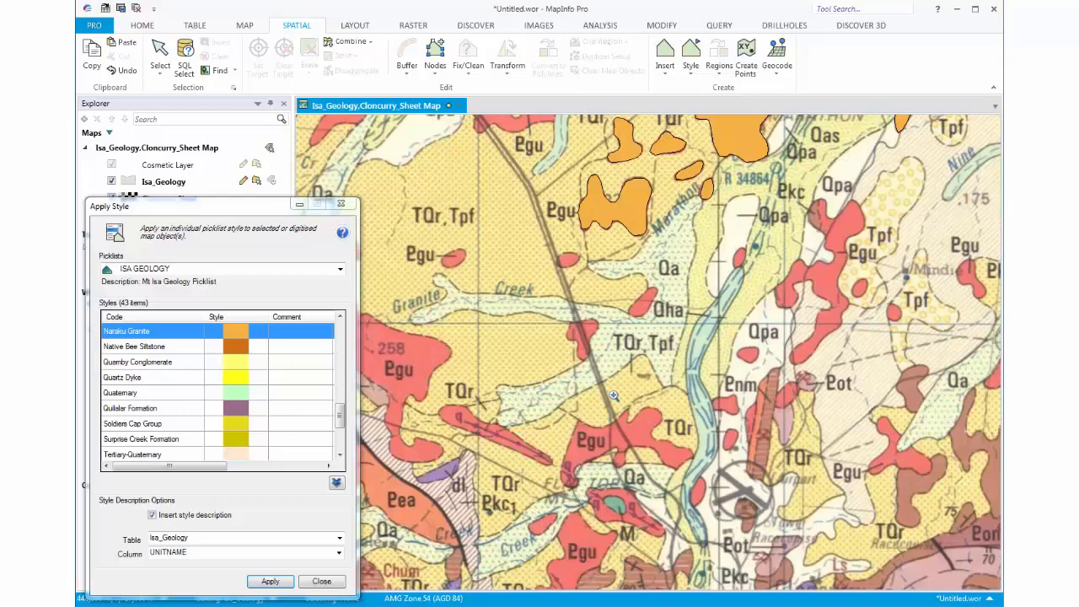
{"action": "left_click", "coordinate": [671, 74]}
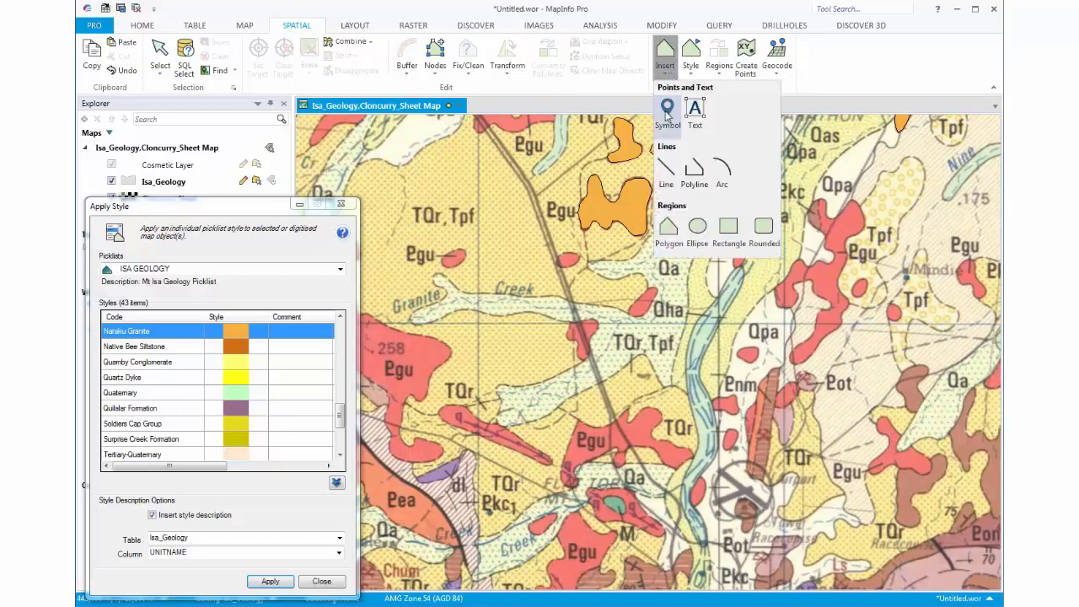
{"action": "left_click", "coordinate": [666, 228]}
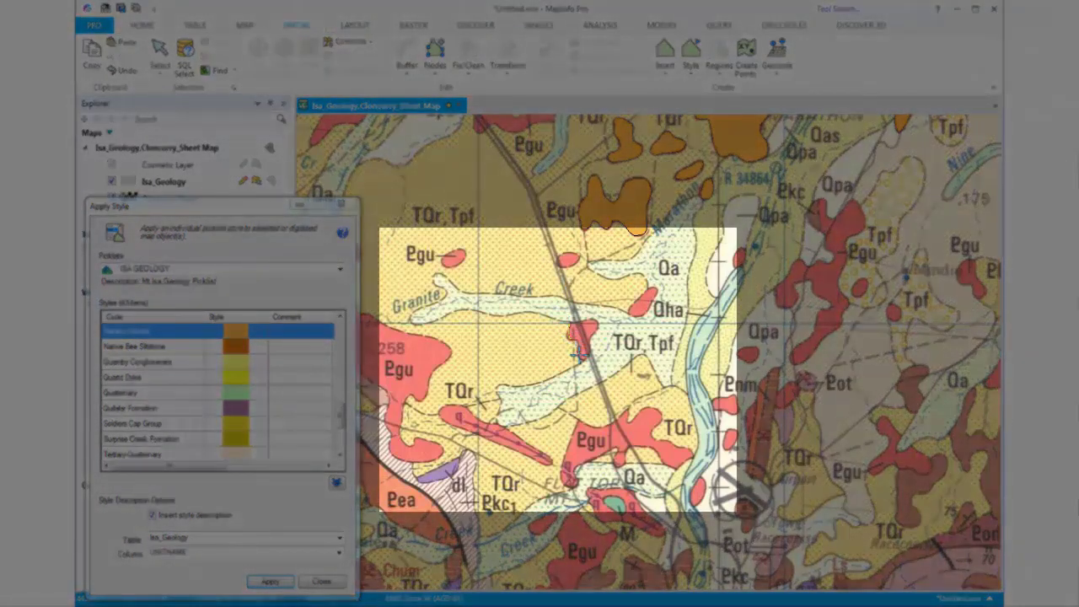
With Autonode on, trace six red Egu granite patches as polygons, then enable Isa_Geology automatic labels.
{"action": "key", "text": "shift+n"}
{"action": "left_click", "coordinate": [576, 318]}
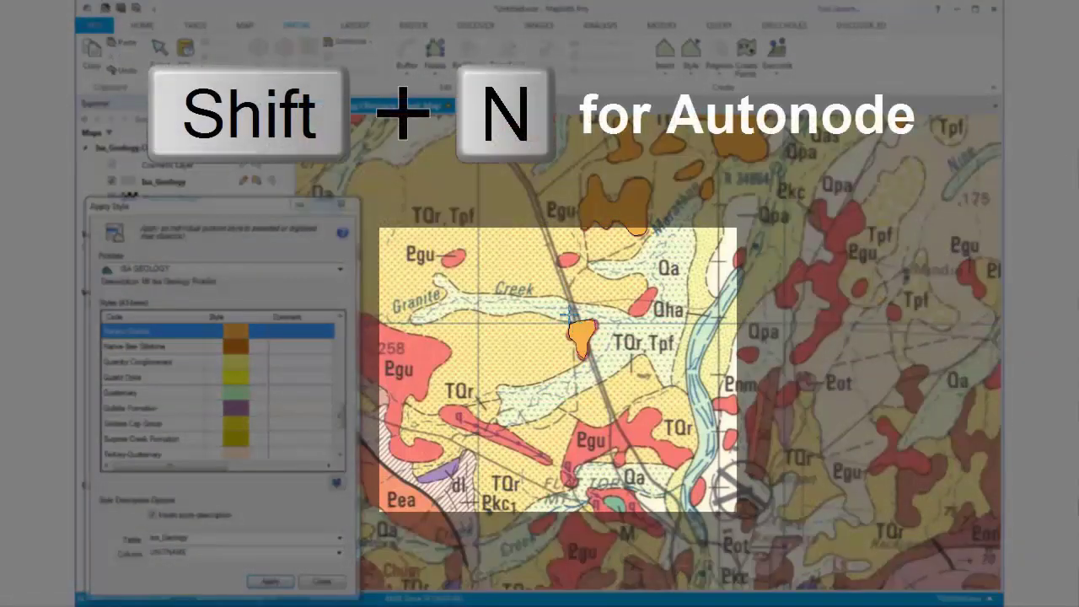
{"action": "left_click", "coordinate": [573, 261]}
{"action": "left_click", "coordinate": [464, 256]}
{"action": "left_click", "coordinate": [639, 308]}
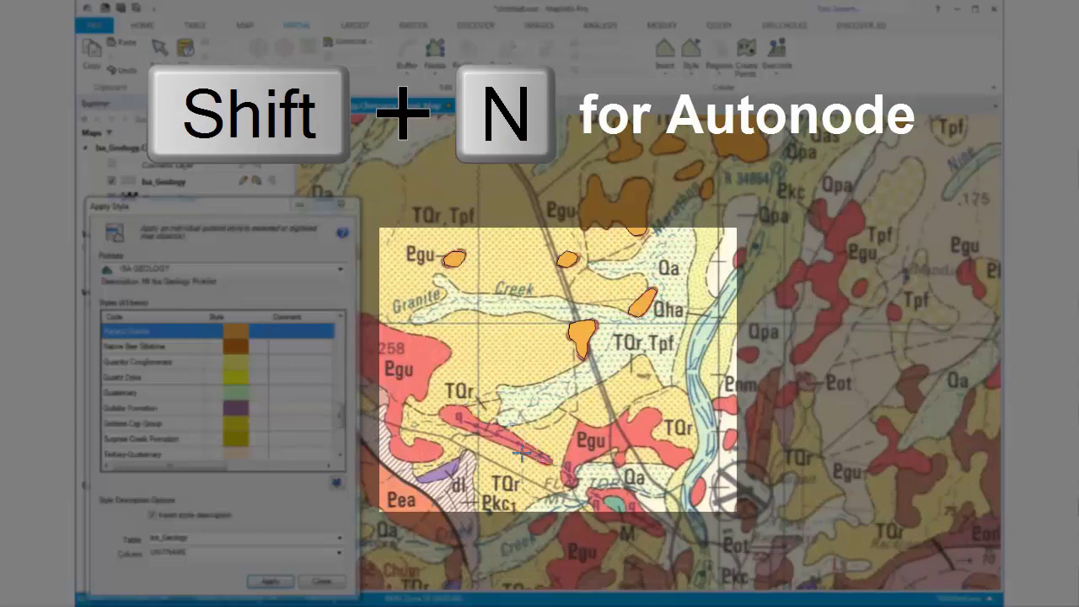
{"action": "left_click", "coordinate": [442, 413]}
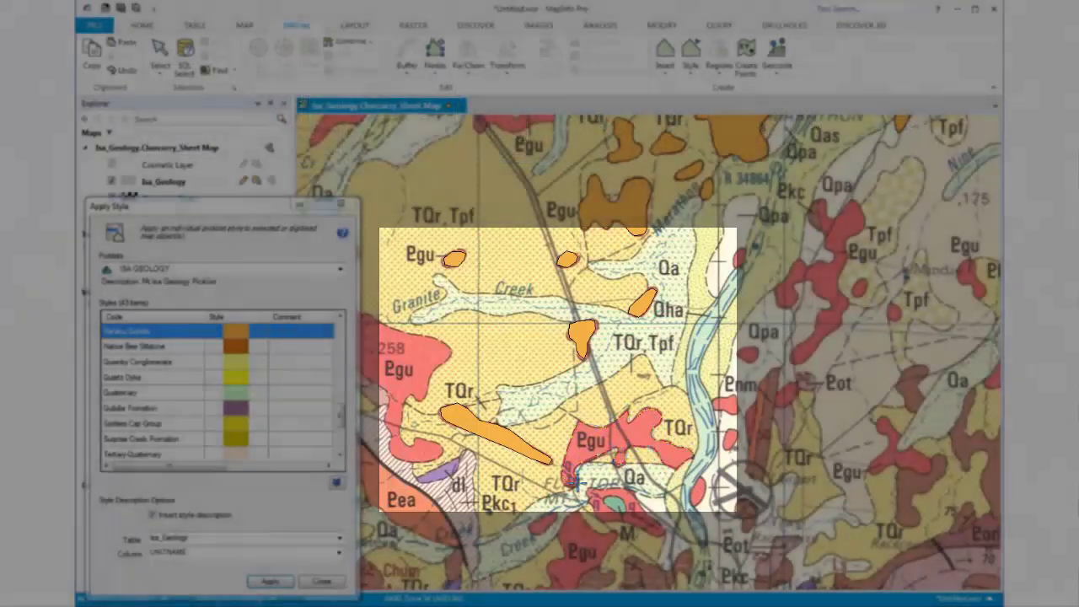
{"action": "left_click", "coordinate": [619, 462]}
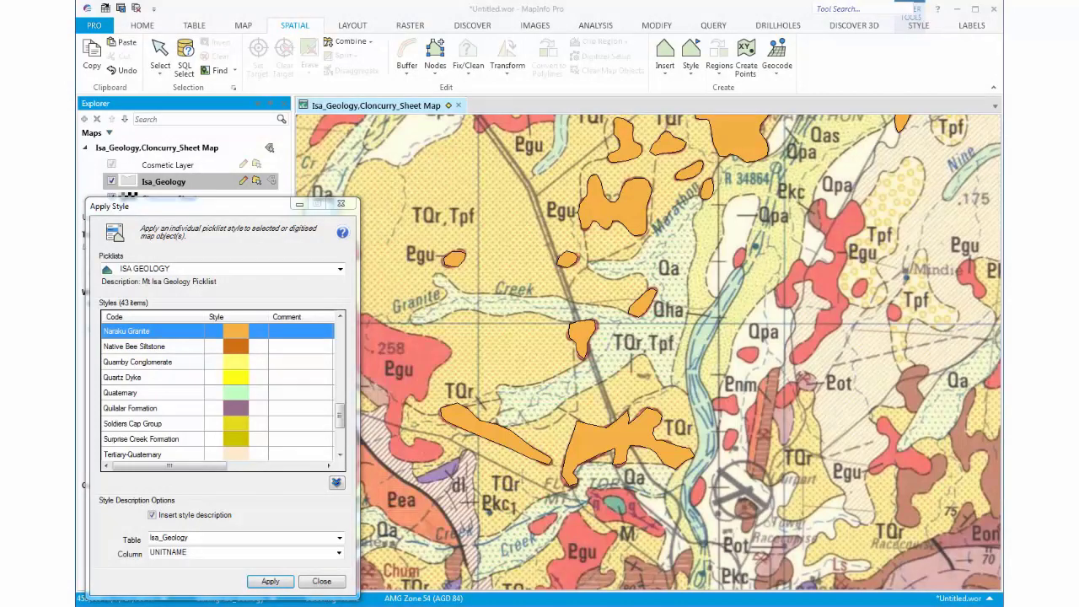
{"action": "left_click", "coordinate": [271, 182]}
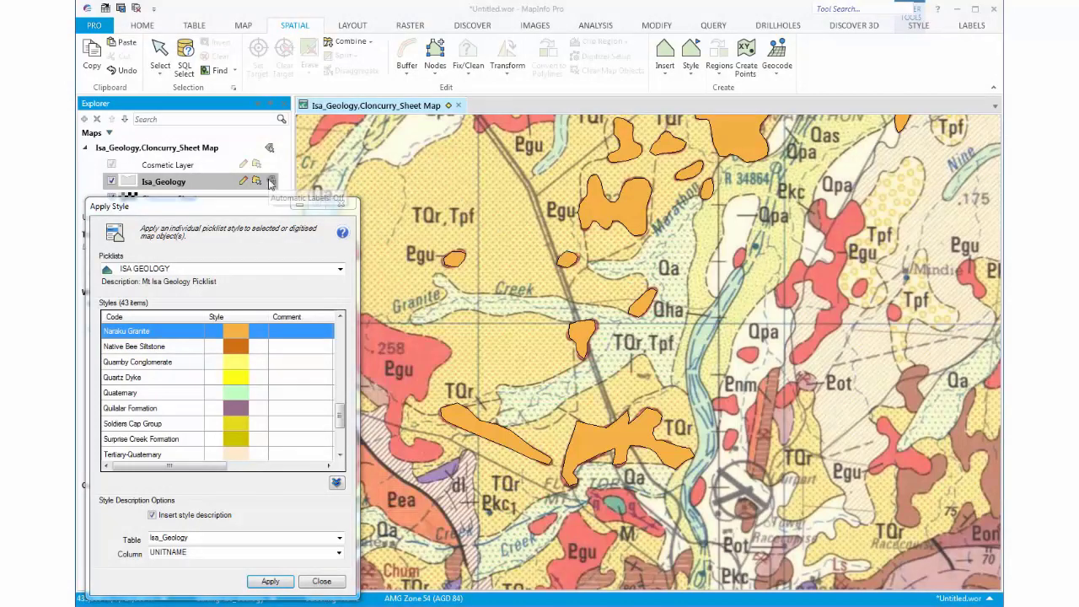